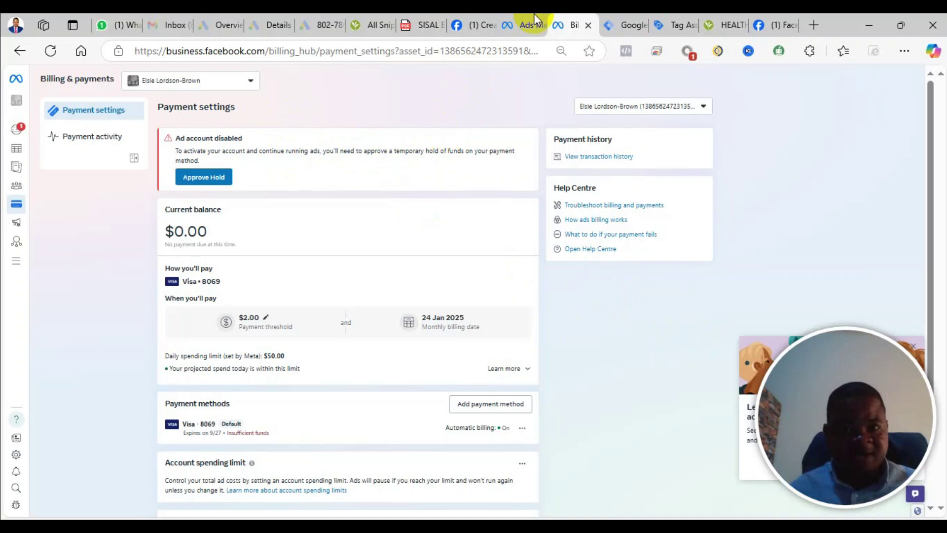
Switch to the Meta Ads Manager browser tab with the jewellery ads campaign.
{"action": "left_click", "coordinate": [510, 15]}
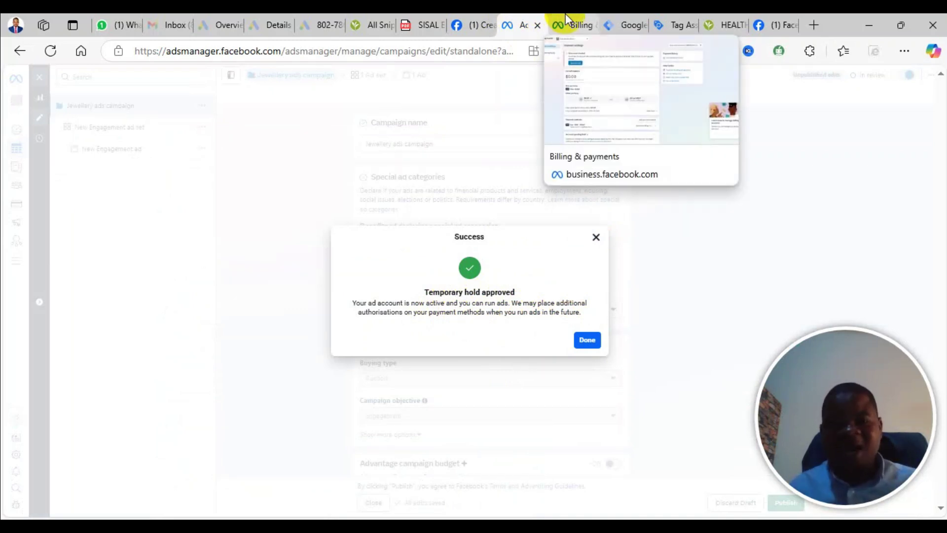
{"action": "left_click", "coordinate": [572, 24]}
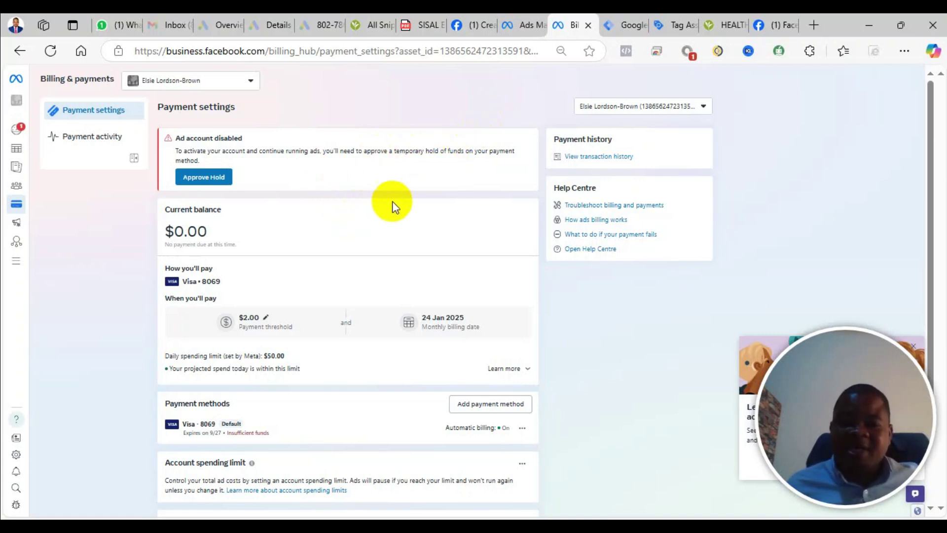
{"action": "scroll", "coordinate": [400, 266], "scroll_direction": "down", "scroll_amount": 1}
{"action": "scroll", "coordinate": [398, 273], "scroll_direction": "down", "scroll_amount": 2}
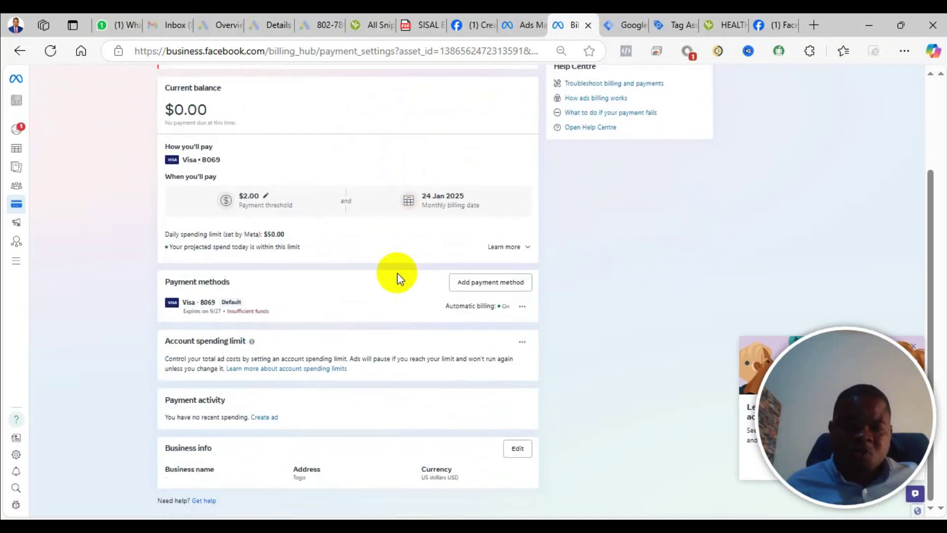
{"action": "scroll", "coordinate": [212, 299], "scroll_direction": "up", "scroll_amount": 3}
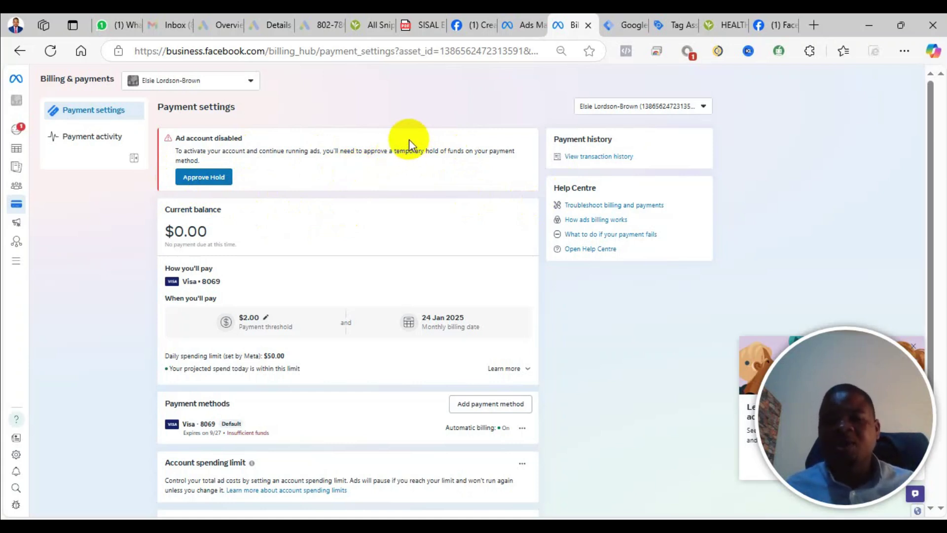
Approve the temporary card hold and confirm it in the 'Approve a temporary hold' dialog.
{"action": "left_click", "coordinate": [210, 184]}
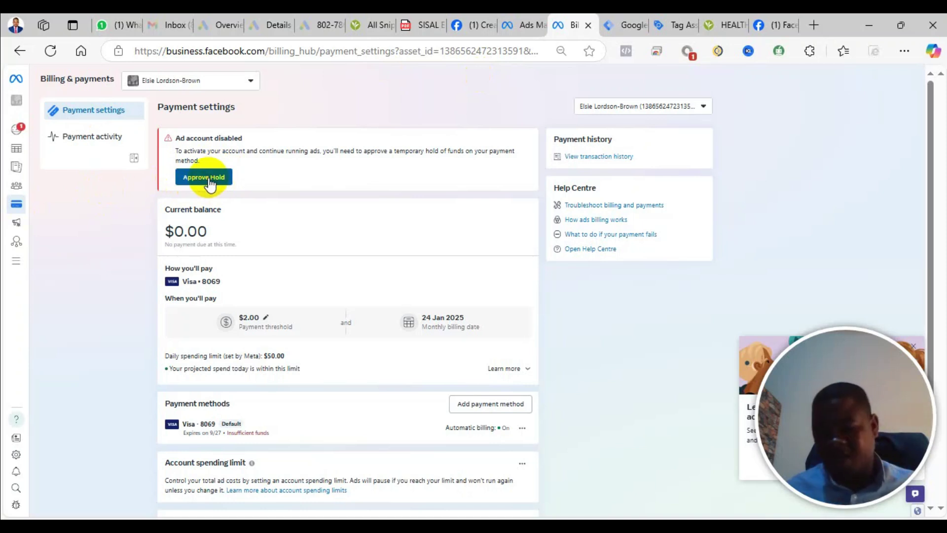
{"action": "left_click", "coordinate": [208, 183]}
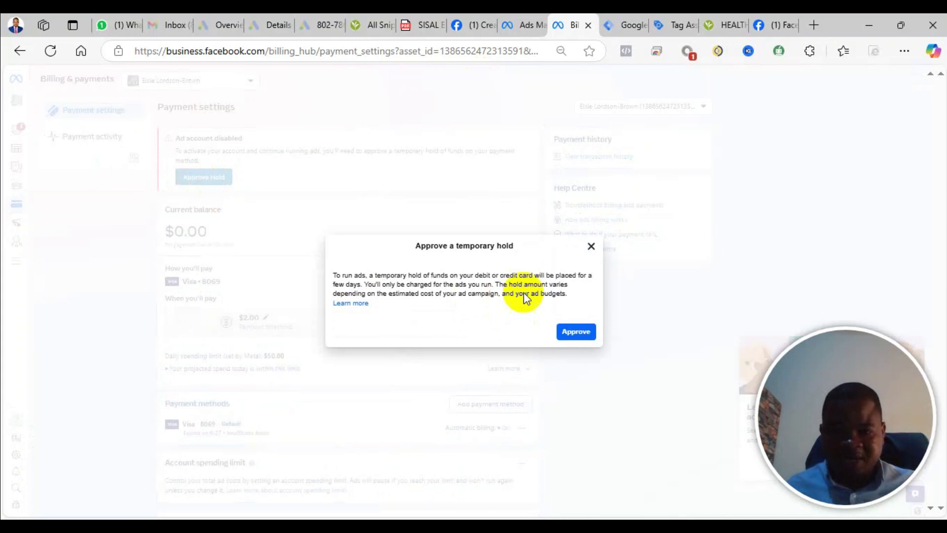
{"action": "left_click", "coordinate": [582, 333]}
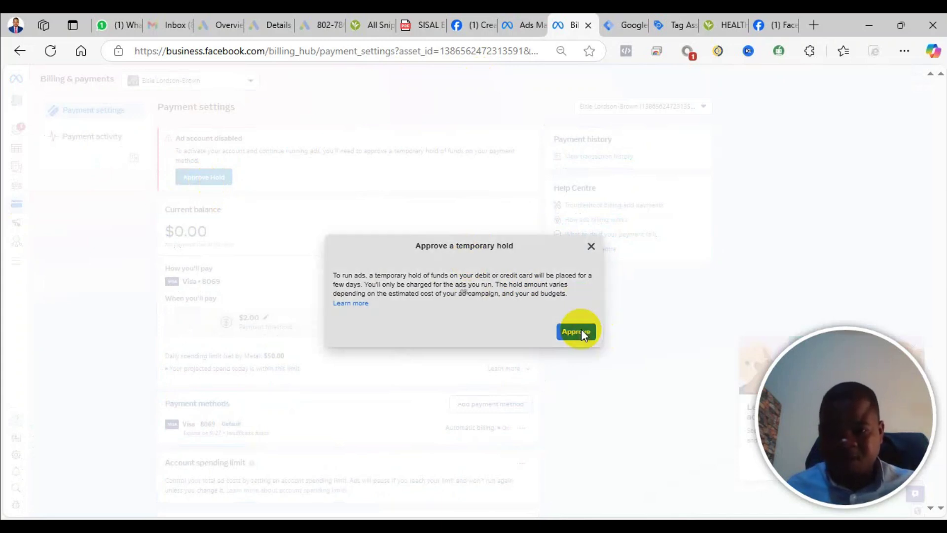